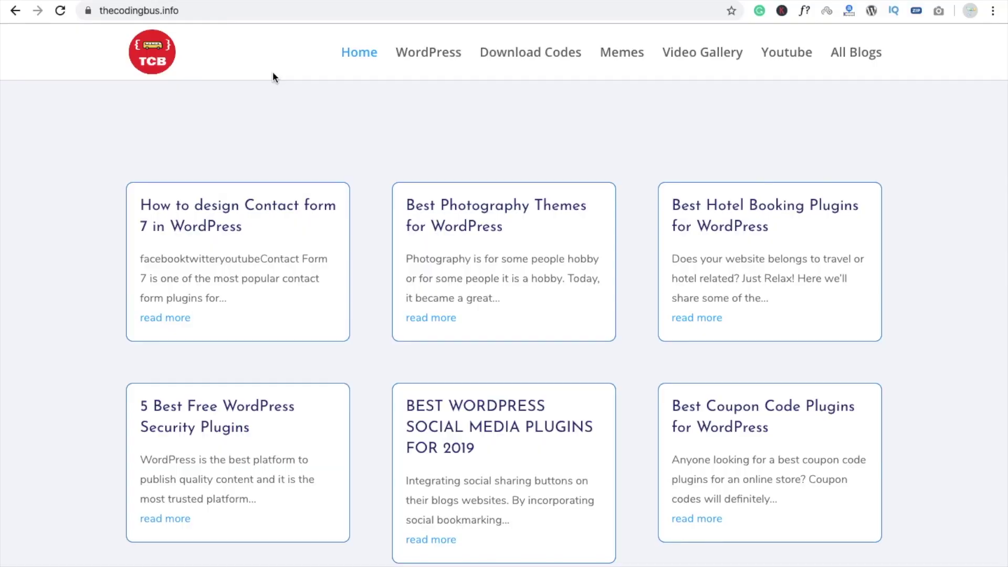
Scroll up and down through the thecodingbus.info homepage to look it over
{"action": "scroll", "coordinate": [278, 172], "scroll_direction": "down", "scroll_amount": 3}
{"action": "scroll", "coordinate": [278, 172], "scroll_direction": "up", "scroll_amount": 3}
{"action": "scroll", "coordinate": [278, 174], "scroll_direction": "down", "scroll_amount": 6}
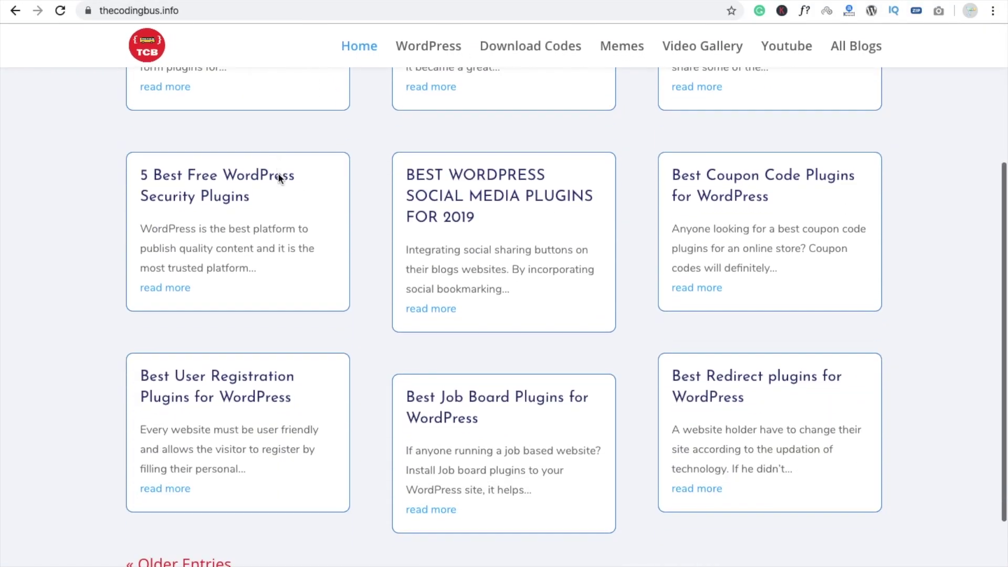
{"action": "scroll", "coordinate": [278, 174], "scroll_direction": "up", "scroll_amount": 7}
{"action": "scroll", "coordinate": [279, 174], "scroll_direction": "down", "scroll_amount": 1}
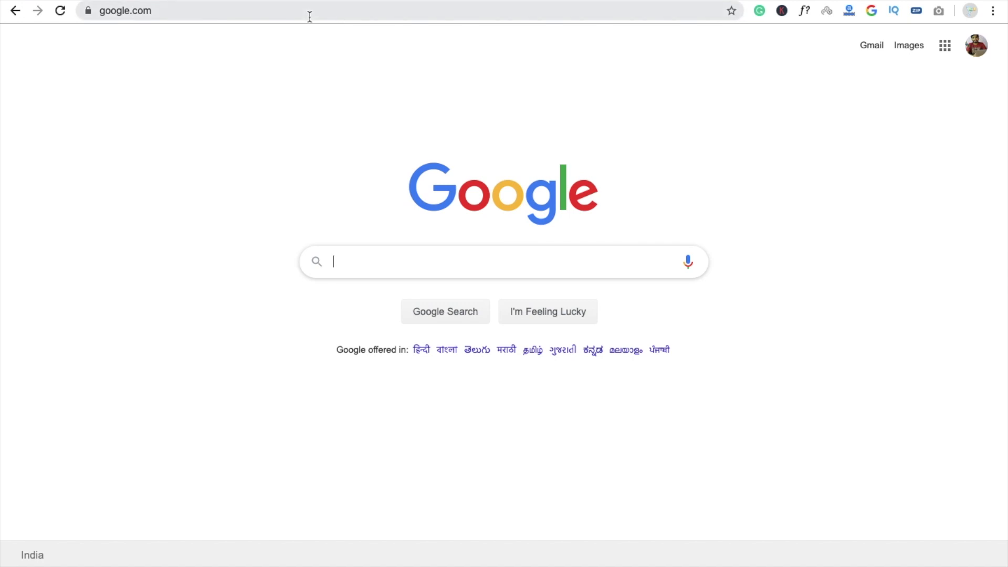
Search Google for 'artibot.ai' and open the official ArtiBot.ai website from the results
{"action": "type", "text": "airbot io"}
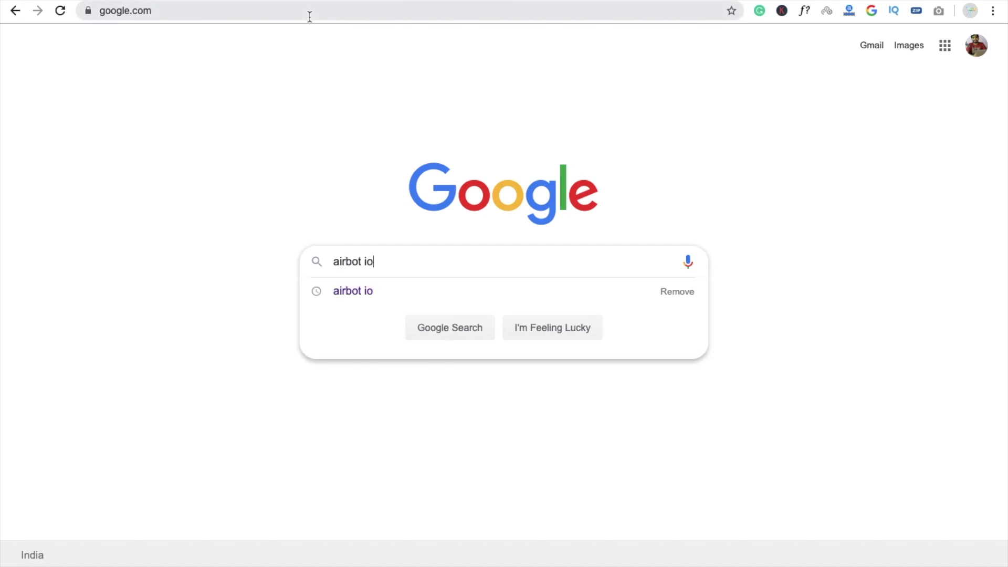
{"action": "key", "text": "super+a"}
{"action": "type", "text": "artio"}
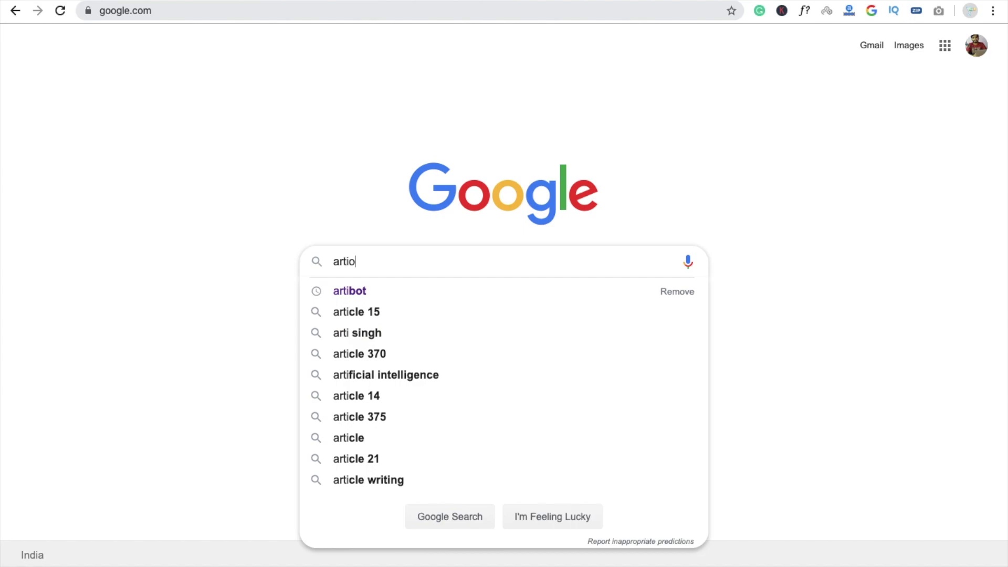
{"action": "key", "text": "BackSpace"}
{"action": "type", "text": "bot"}
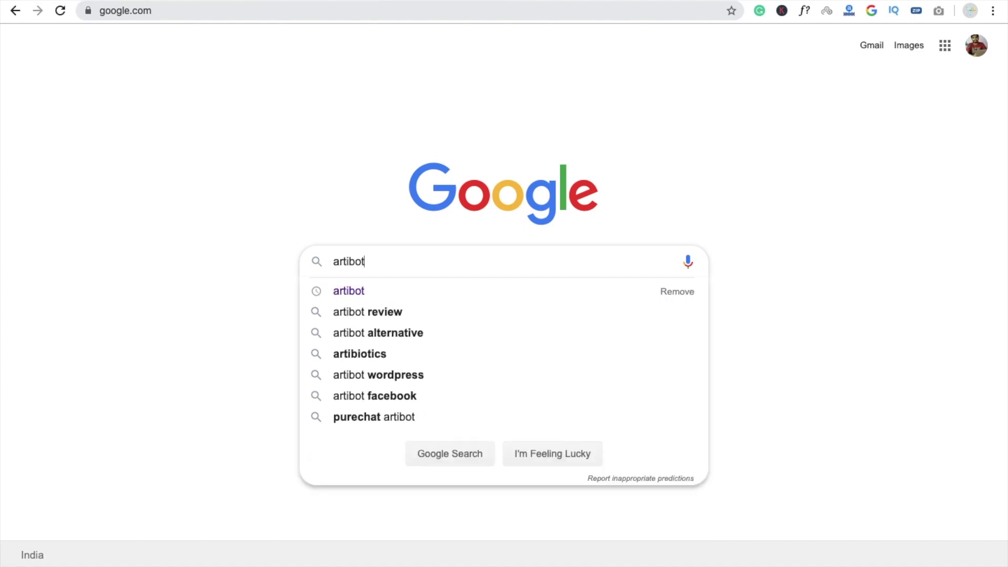
{"action": "type", "text": ".ai"}
{"action": "key", "text": "Return"}
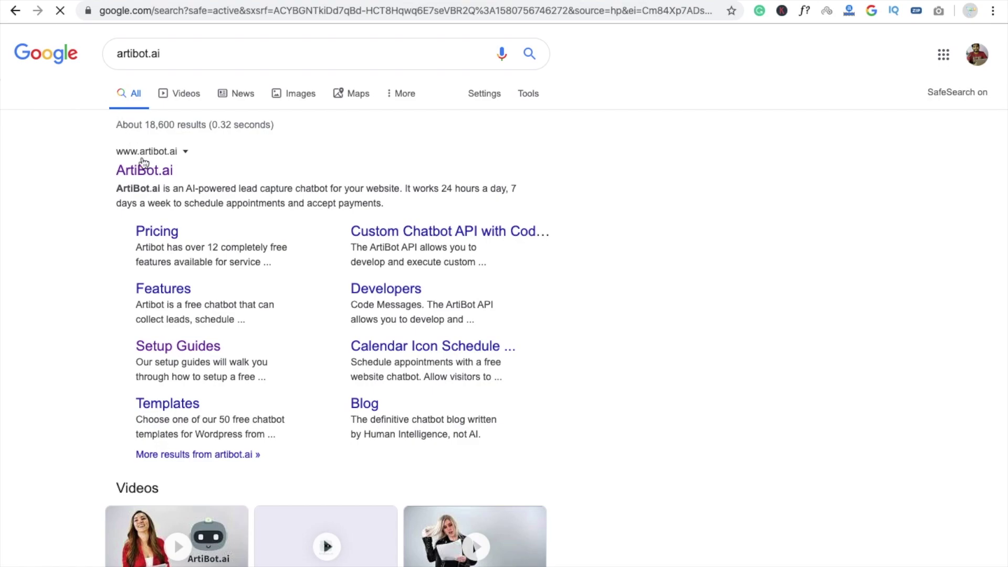
{"action": "left_click", "coordinate": [143, 169]}
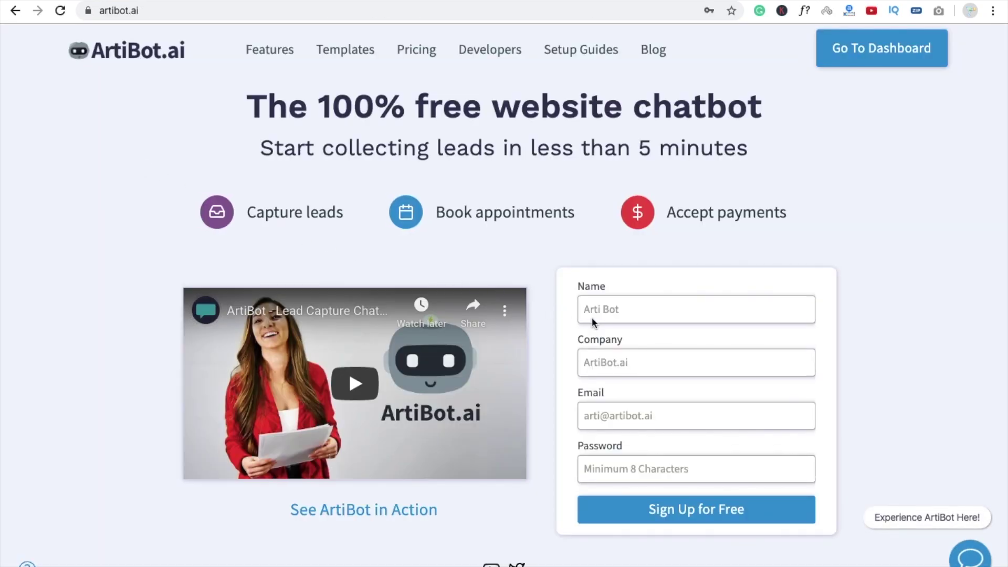
Fill the sign-up form's name, company and email fields from saved autofill details
{"action": "left_click", "coordinate": [660, 317]}
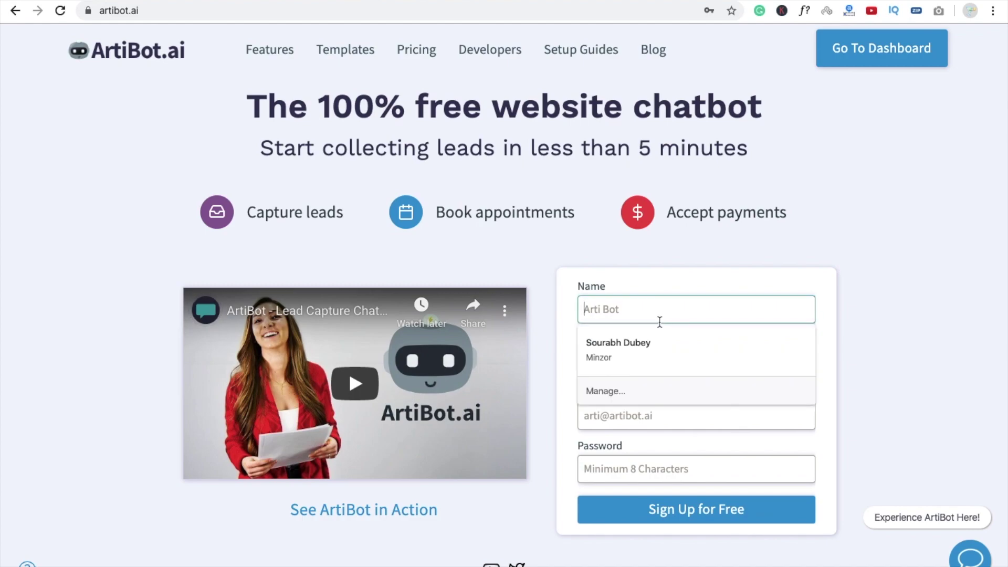
{"action": "left_click", "coordinate": [650, 336]}
{"action": "left_click", "coordinate": [626, 413]}
{"action": "type", "text": "p"}
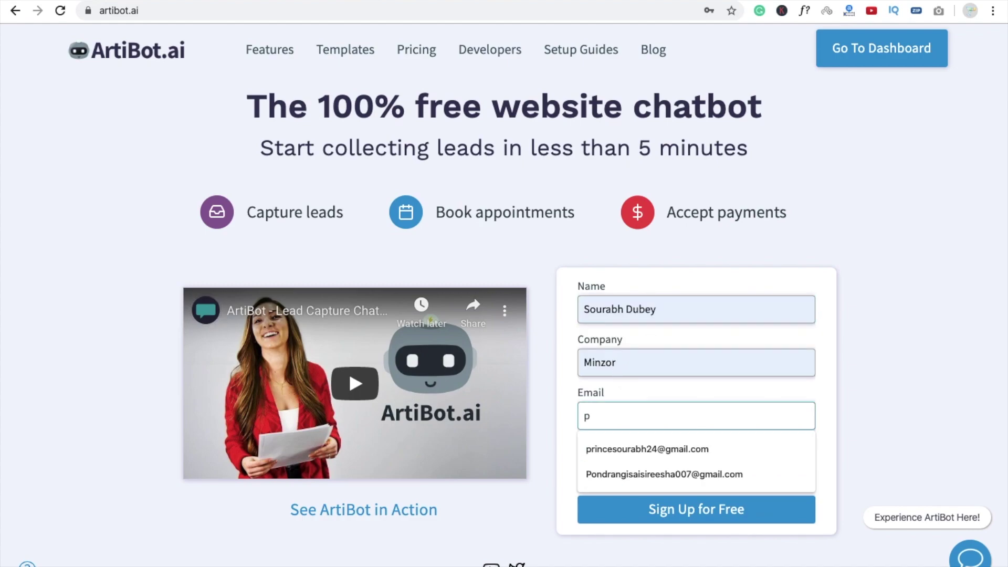
{"action": "type", "text": "r"}
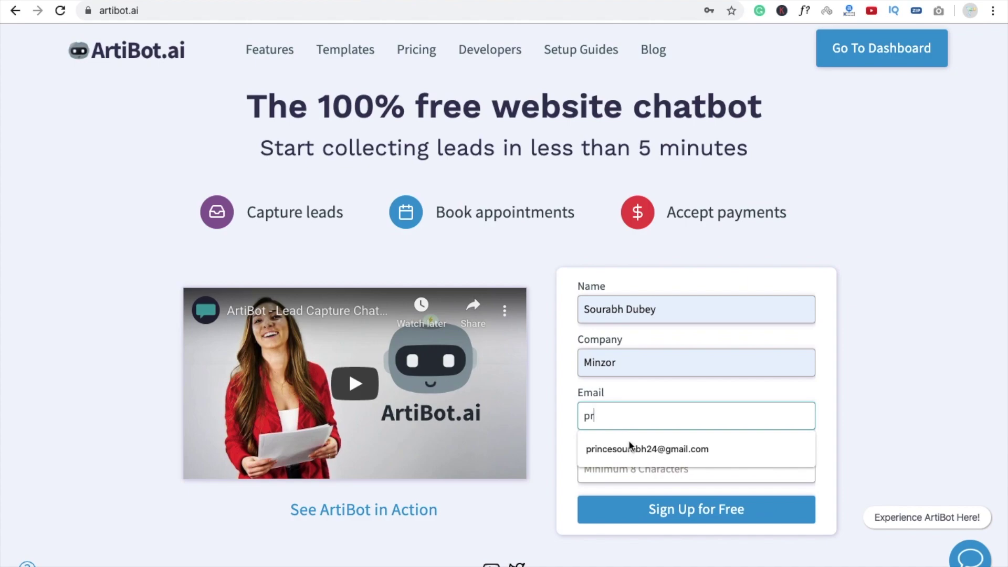
{"action": "left_click", "coordinate": [630, 448]}
Use Chrome's generated strong password and submit the free sign-up form
{"action": "left_click", "coordinate": [641, 468]}
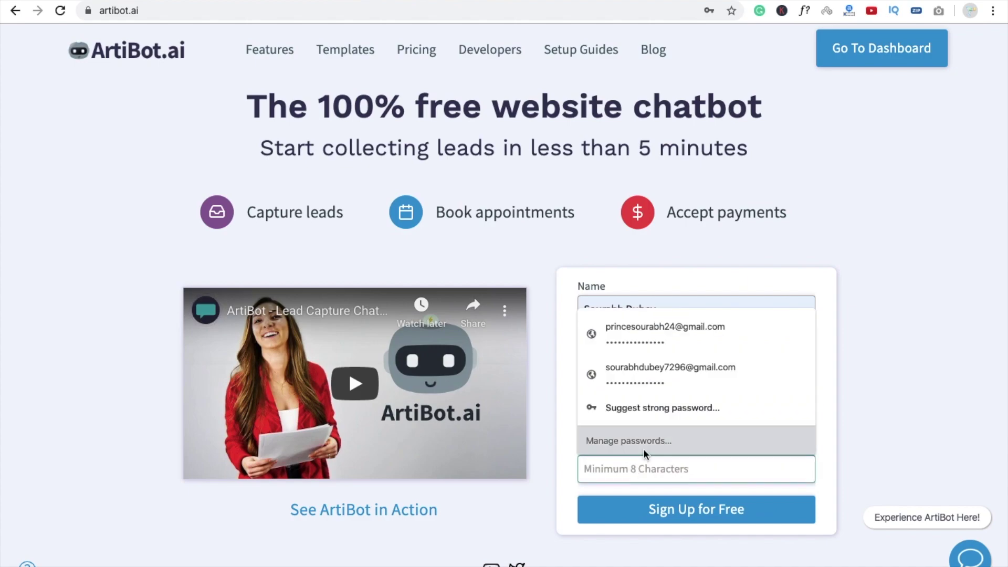
{"action": "left_click", "coordinate": [625, 417]}
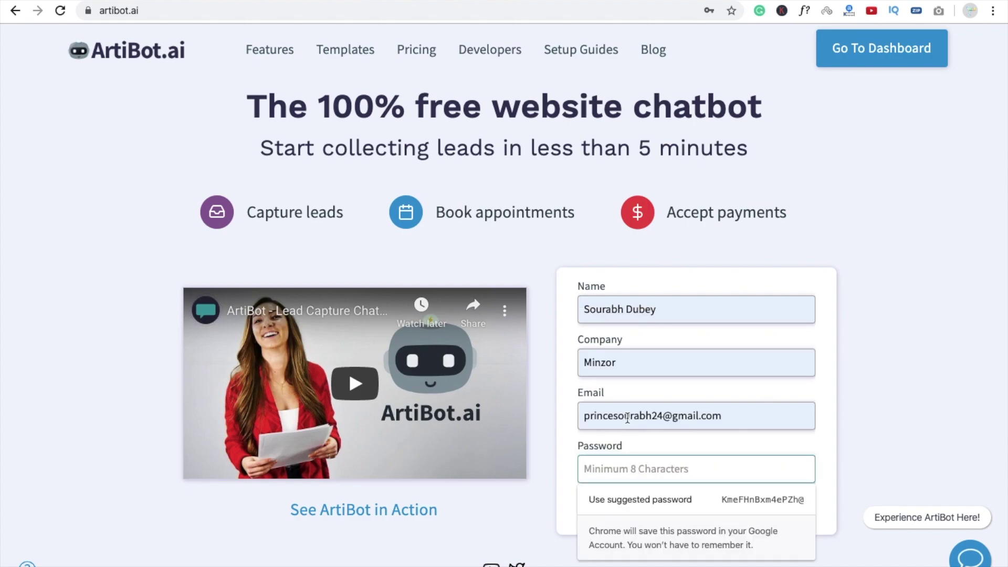
{"action": "left_click", "coordinate": [657, 499]}
{"action": "left_click", "coordinate": [681, 509]}
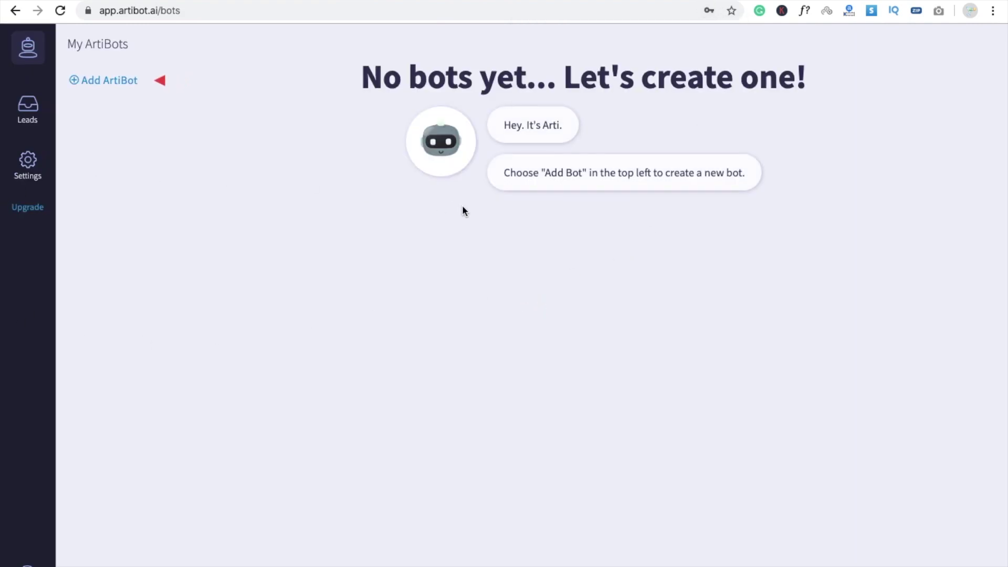
Add a new ArtiBot from the Web-Site Design template, found by searching 'we'
{"action": "left_click", "coordinate": [108, 83]}
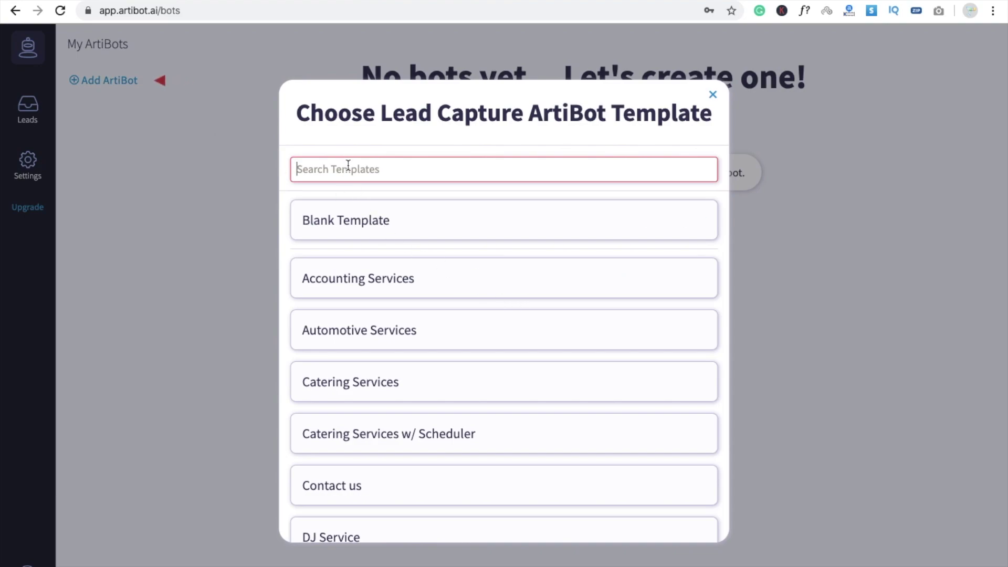
{"action": "type", "text": "we"}
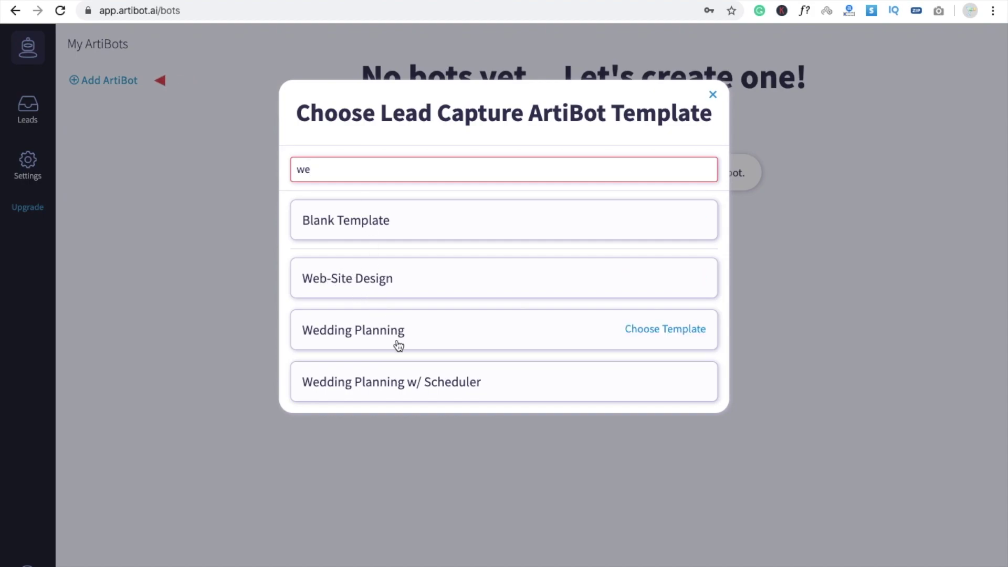
{"action": "left_click", "coordinate": [330, 290]}
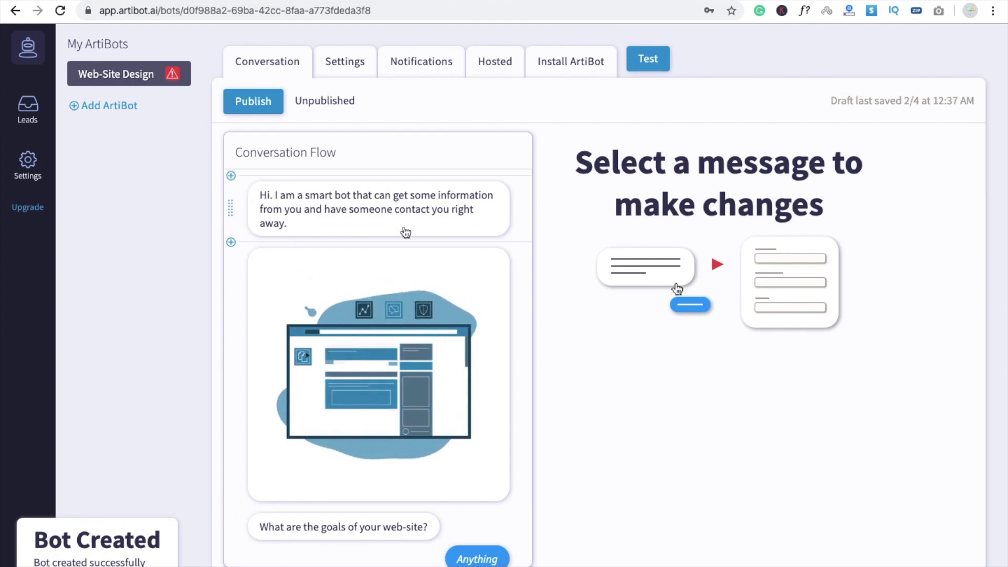
Publish the Web-Site Design bot, copy its install snippet, and dismiss the Almost done dialog
{"action": "scroll", "coordinate": [372, 403], "scroll_direction": "down", "scroll_amount": 4}
{"action": "scroll", "coordinate": [372, 403], "scroll_direction": "down", "scroll_amount": 7}
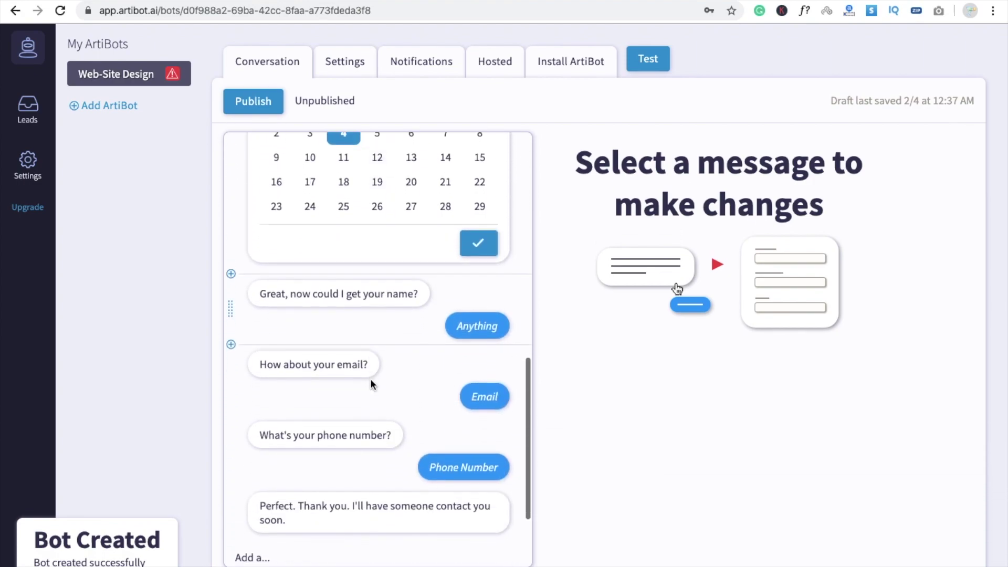
{"action": "scroll", "coordinate": [370, 379], "scroll_direction": "up", "scroll_amount": 12}
{"action": "left_click", "coordinate": [266, 102]}
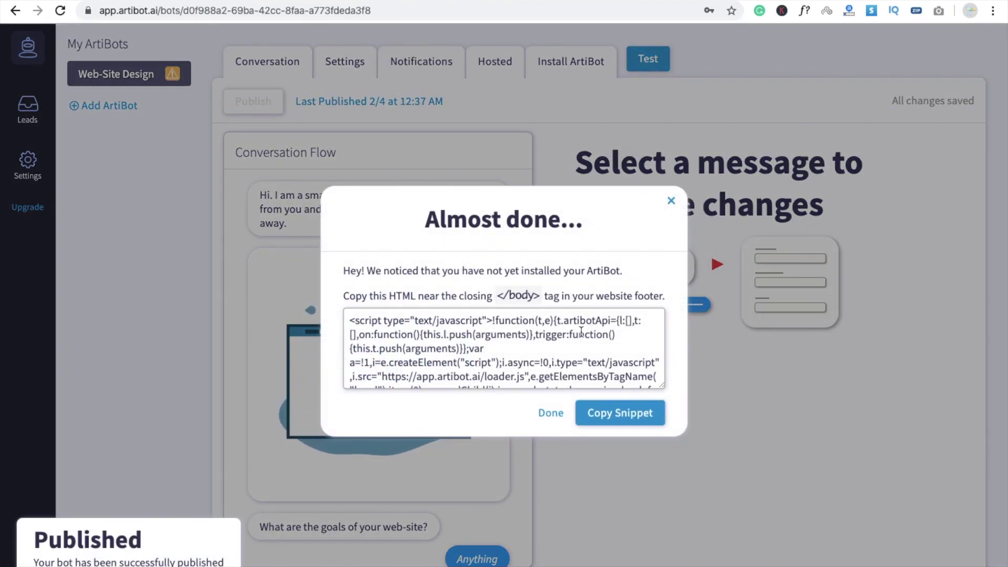
{"action": "left_click", "coordinate": [604, 412]}
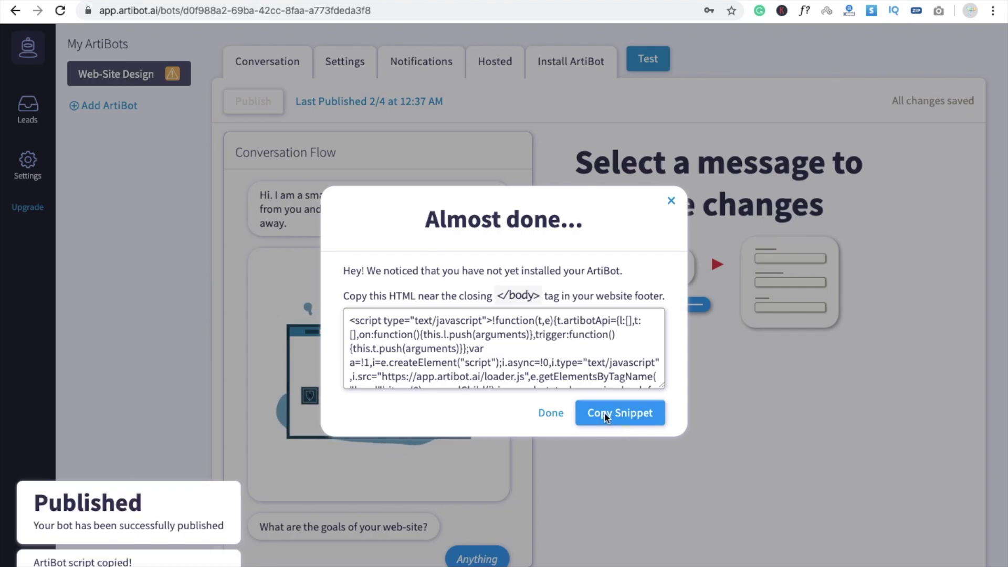
{"action": "left_click", "coordinate": [671, 201]}
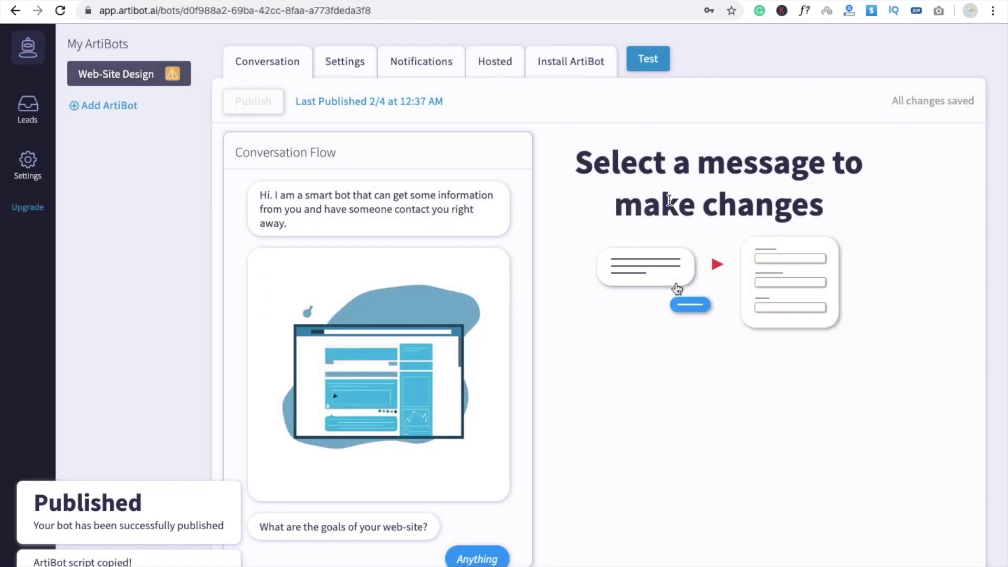
{"action": "left_click", "coordinate": [351, 224]}
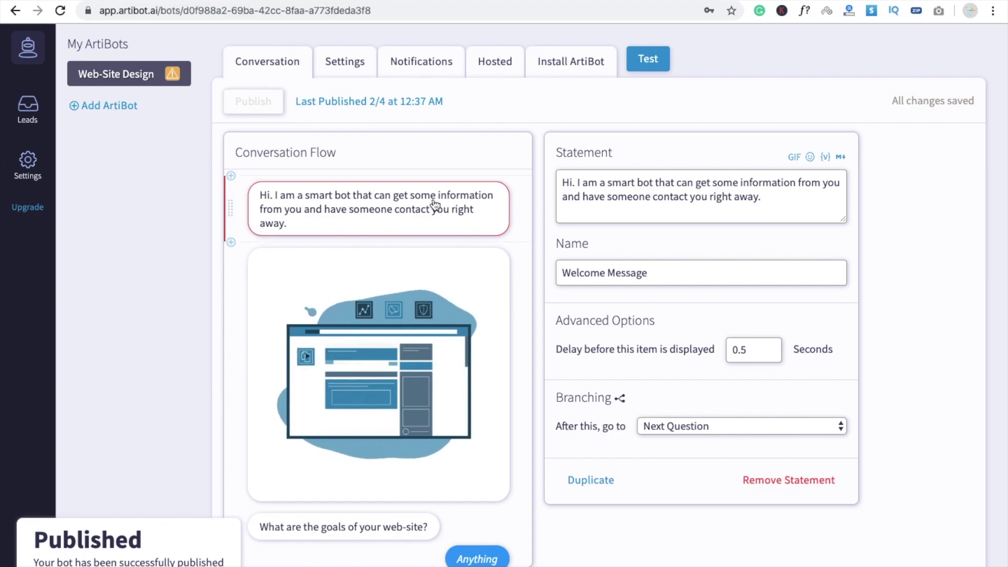
Select the end of the welcome statement text in the conversation flow
{"action": "left_click", "coordinate": [746, 195]}
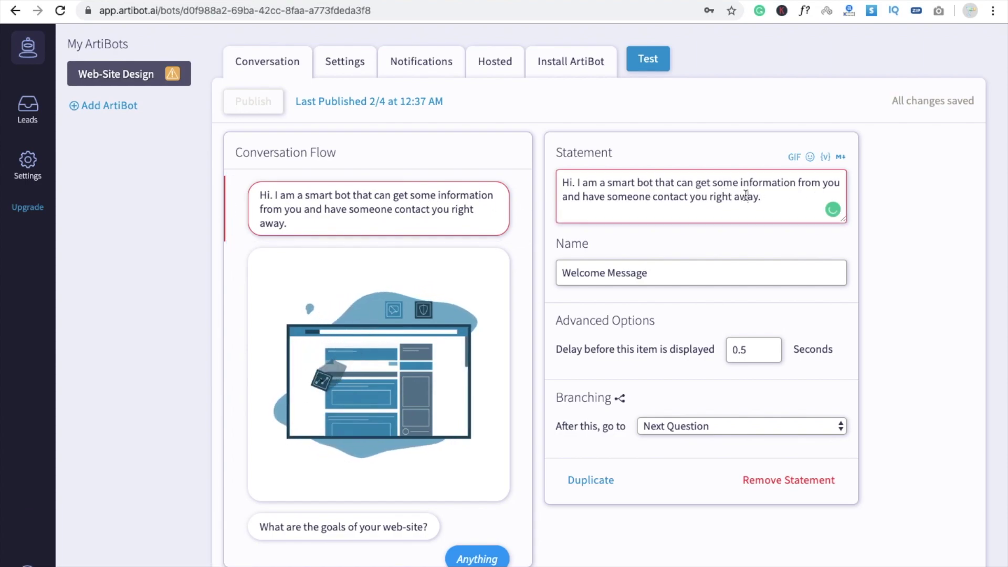
{"action": "left_click_drag", "start_coordinate": [777, 203], "coordinate": [544, 185]}
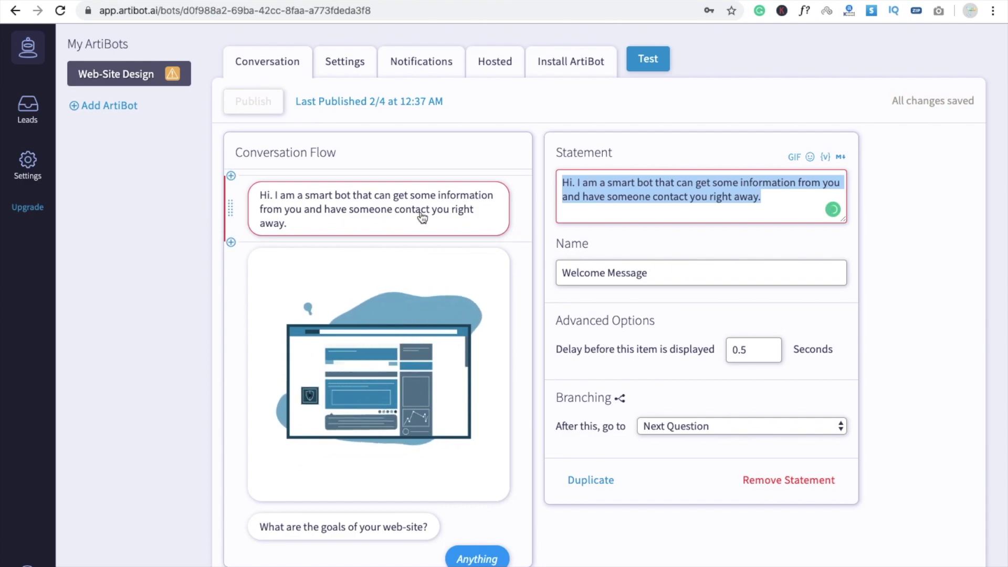
{"action": "scroll", "coordinate": [499, 173], "scroll_direction": "down", "scroll_amount": 10}
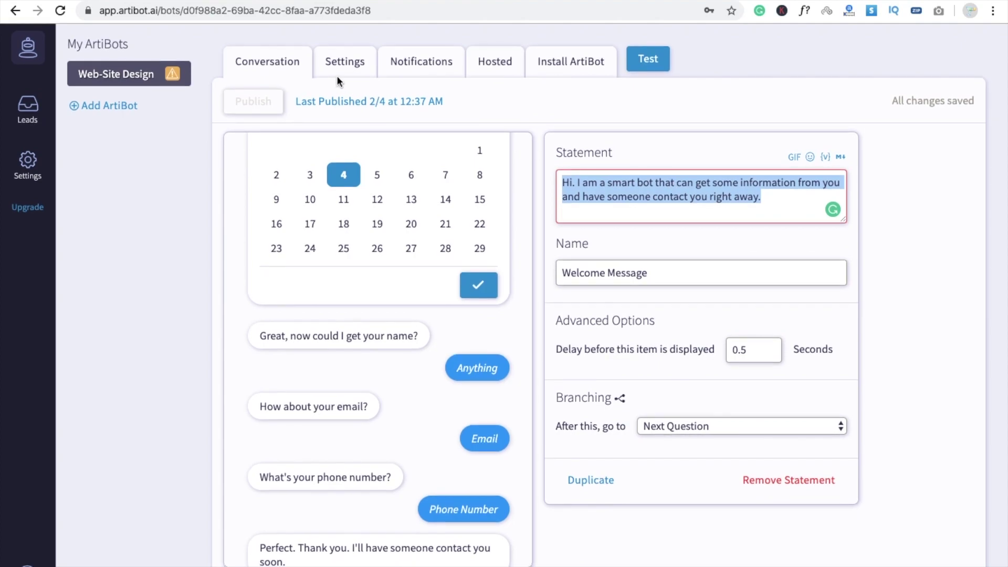
Copy the widget script from the Install ArtiBot options
{"action": "left_click", "coordinate": [570, 69]}
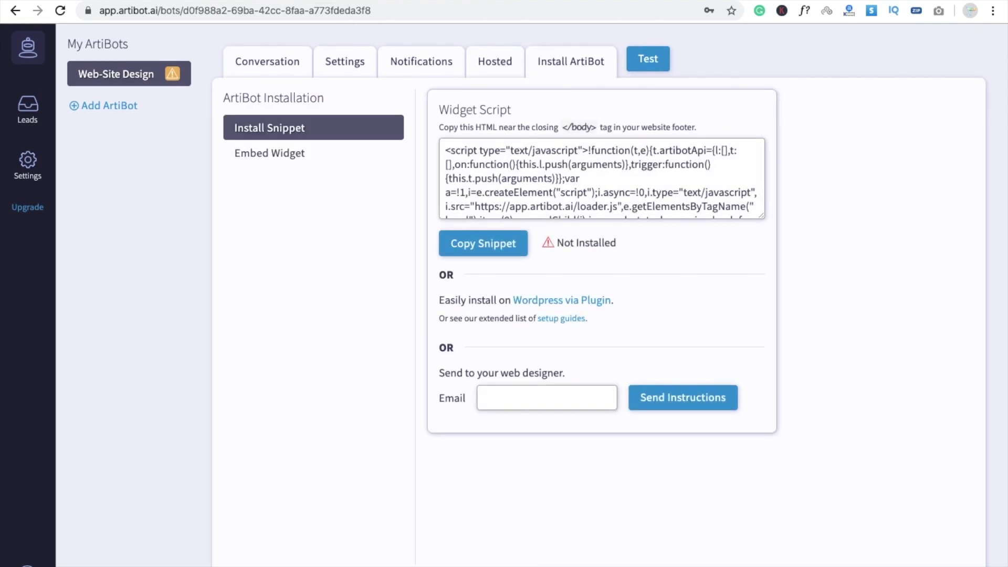
{"action": "left_click", "coordinate": [472, 240]}
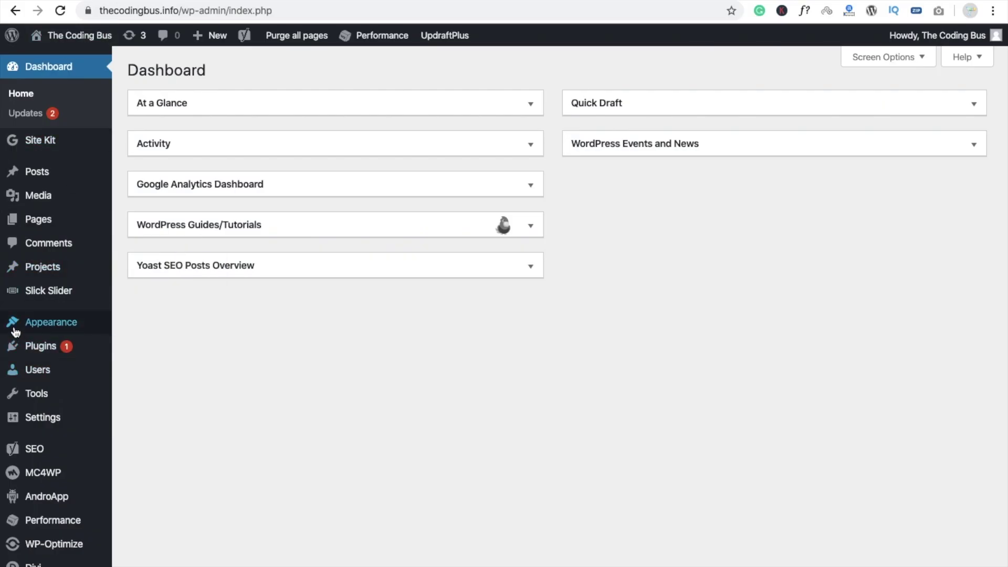
{"action": "mouse_move", "coordinate": [97, 328]}
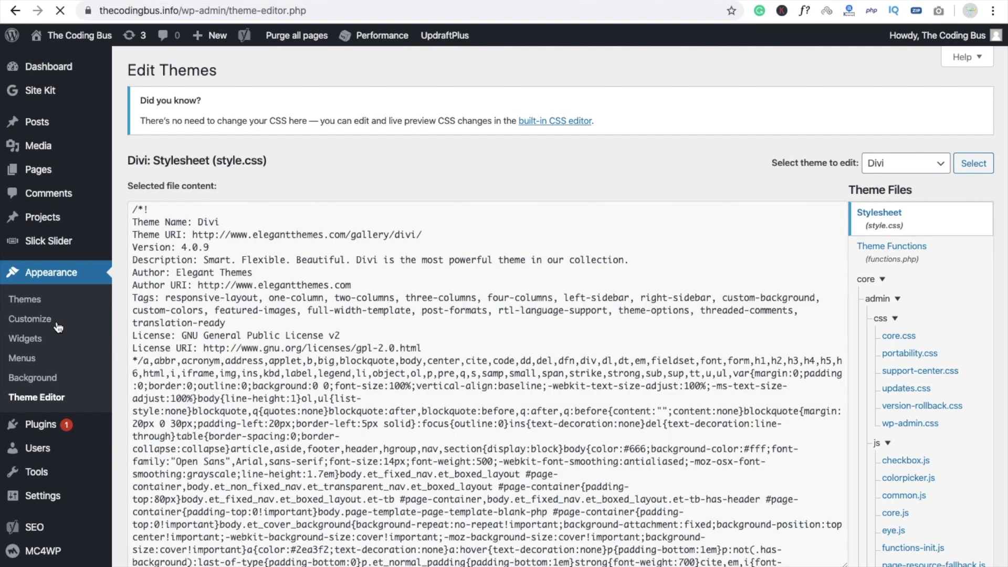
Open Divi's Theme Header (header.php) from the Theme Files list
{"action": "scroll", "coordinate": [940, 503], "scroll_direction": "down", "scroll_amount": 3}
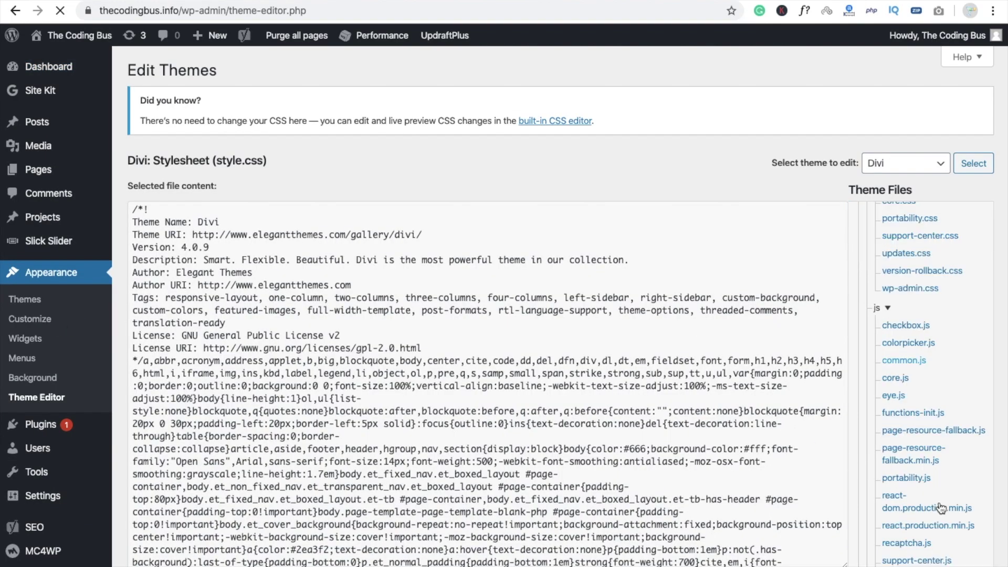
{"action": "scroll", "coordinate": [935, 446], "scroll_direction": "up", "scroll_amount": 4}
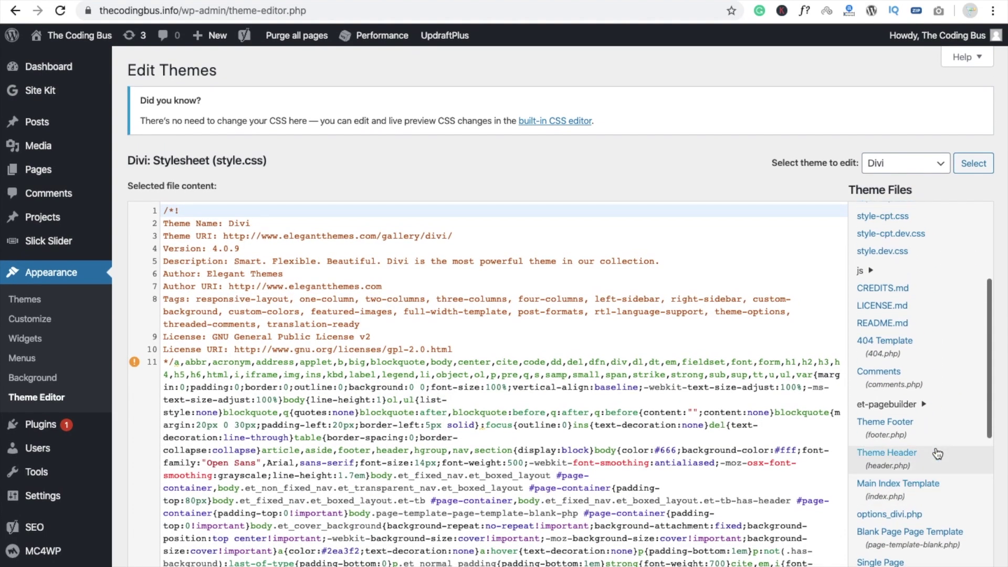
{"action": "left_click", "coordinate": [880, 466]}
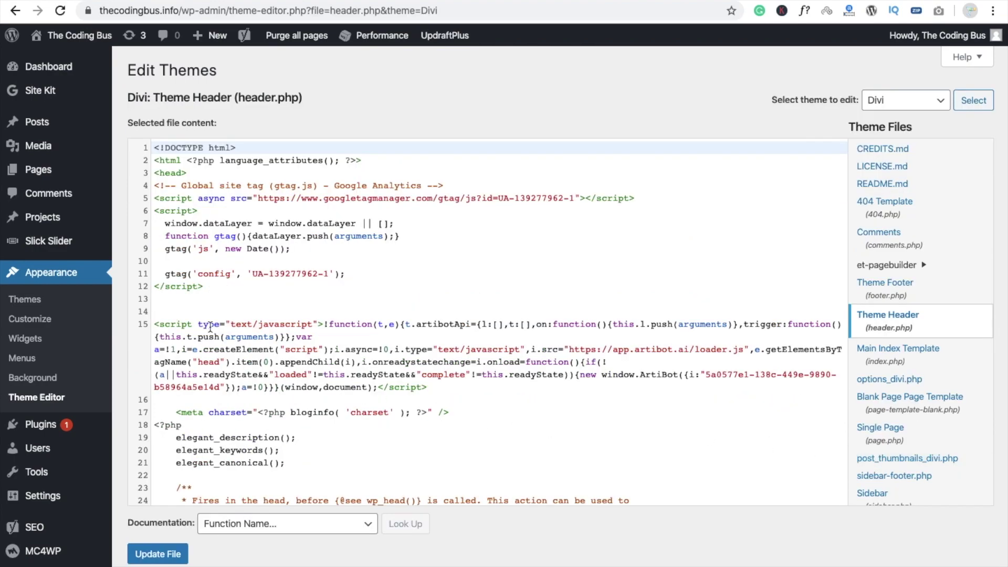
Paste the ArtiBot script into empty line 13 of header.php and update the file
{"action": "left_click", "coordinate": [177, 305]}
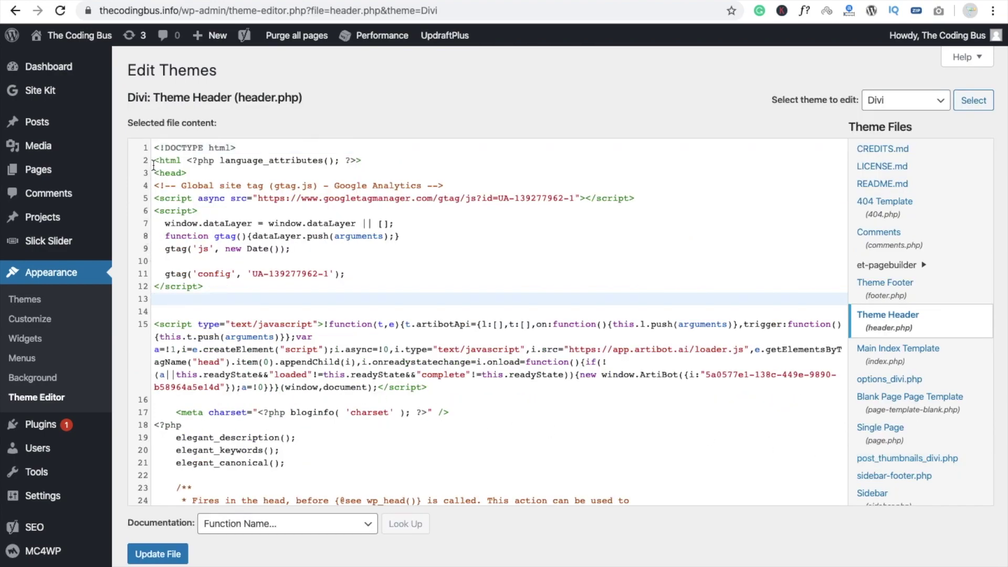
{"action": "left_click_drag", "start_coordinate": [185, 172], "coordinate": [158, 177]}
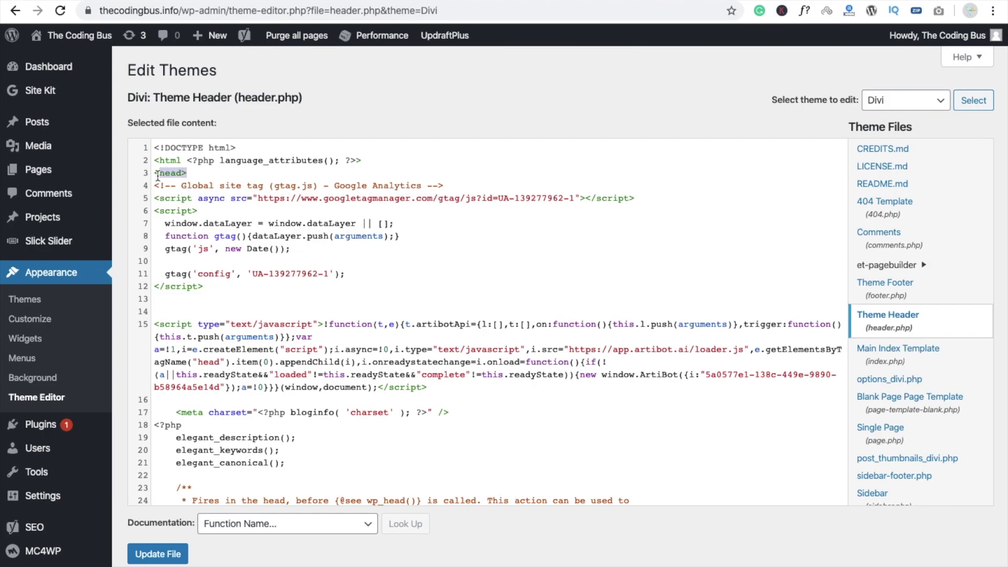
{"action": "left_click", "coordinate": [191, 300]}
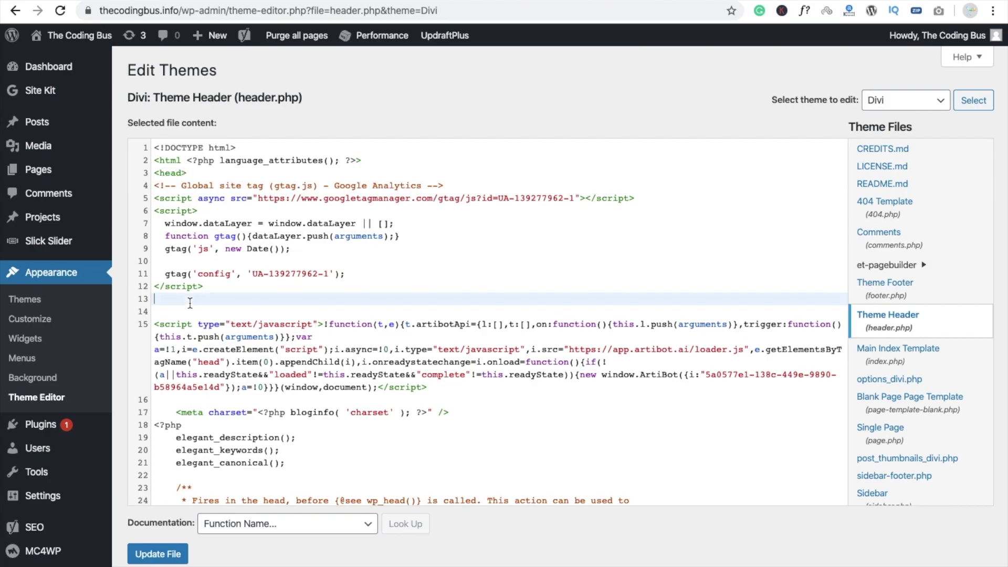
{"action": "key", "text": "ctrl+v"}
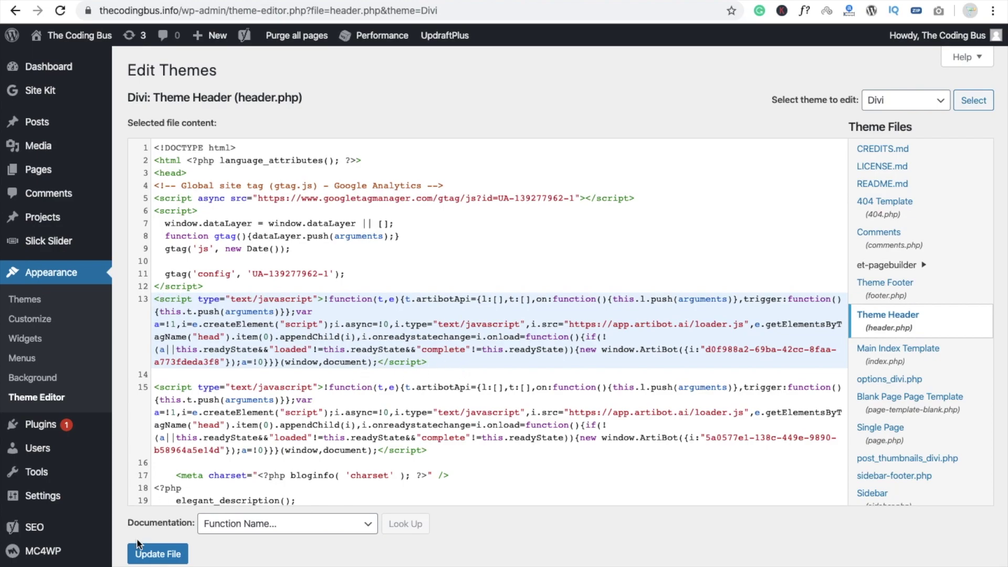
{"action": "left_click", "coordinate": [158, 560]}
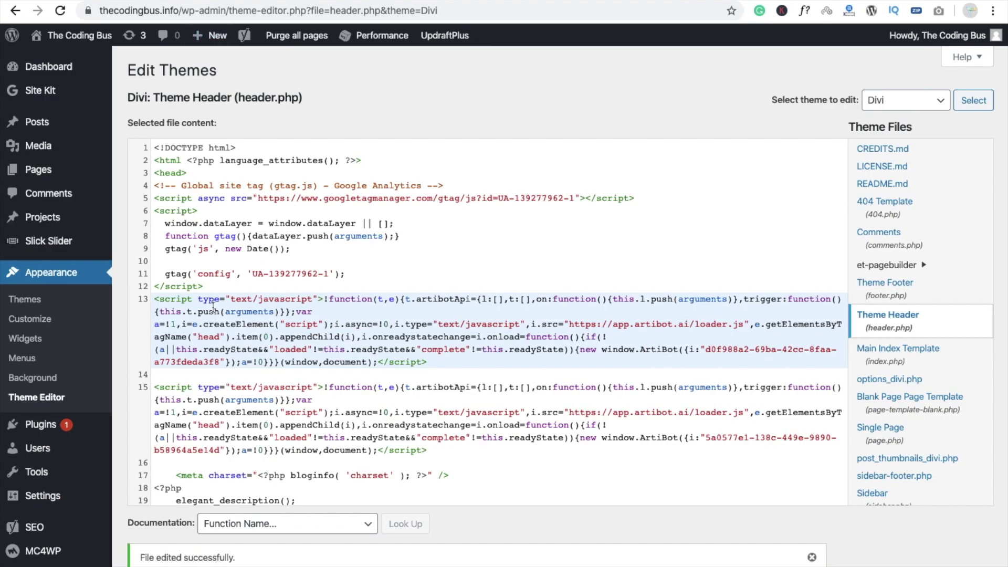
Search the plugin directory for 'art' and install the ArtiBot Free Chat Bot plugin
{"action": "mouse_move", "coordinate": [46, 431]}
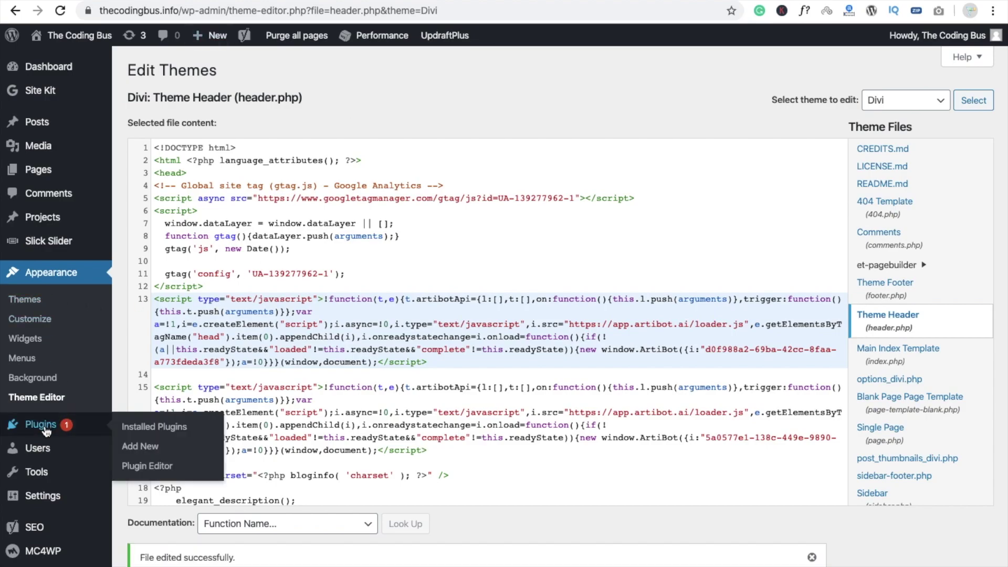
{"action": "left_click", "coordinate": [148, 445]}
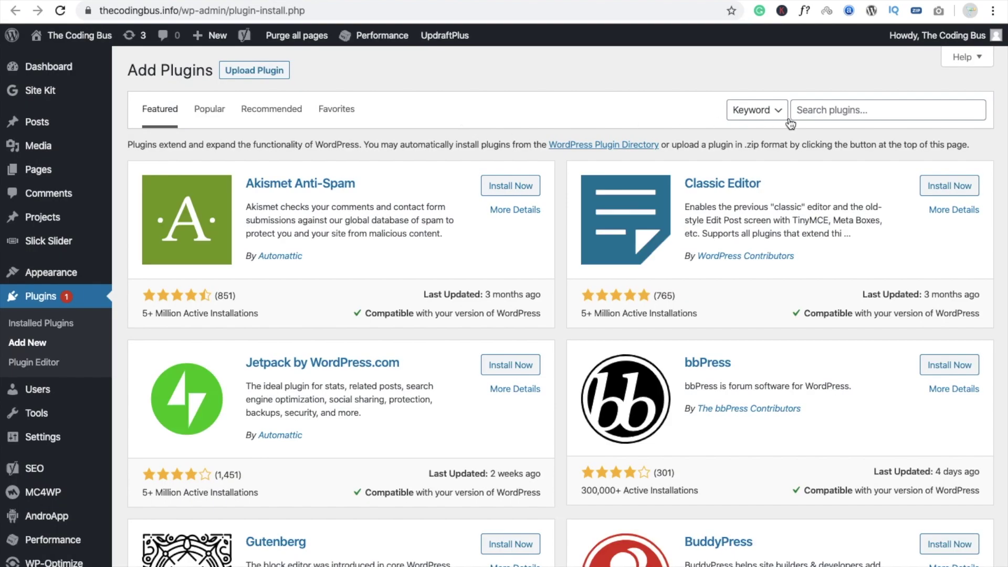
{"action": "left_click", "coordinate": [861, 102]}
{"action": "type", "text": "artibot"}
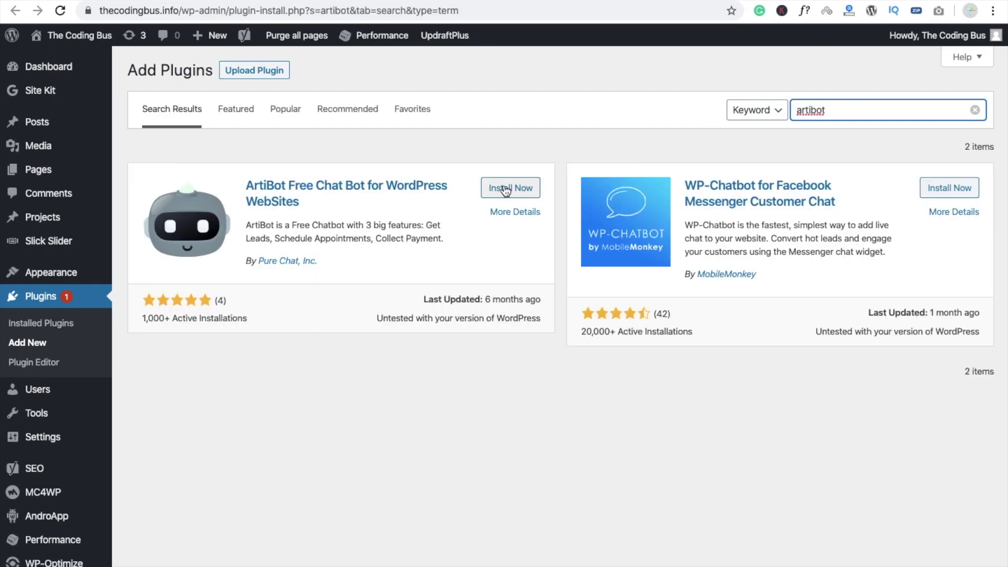
{"action": "left_click", "coordinate": [504, 189]}
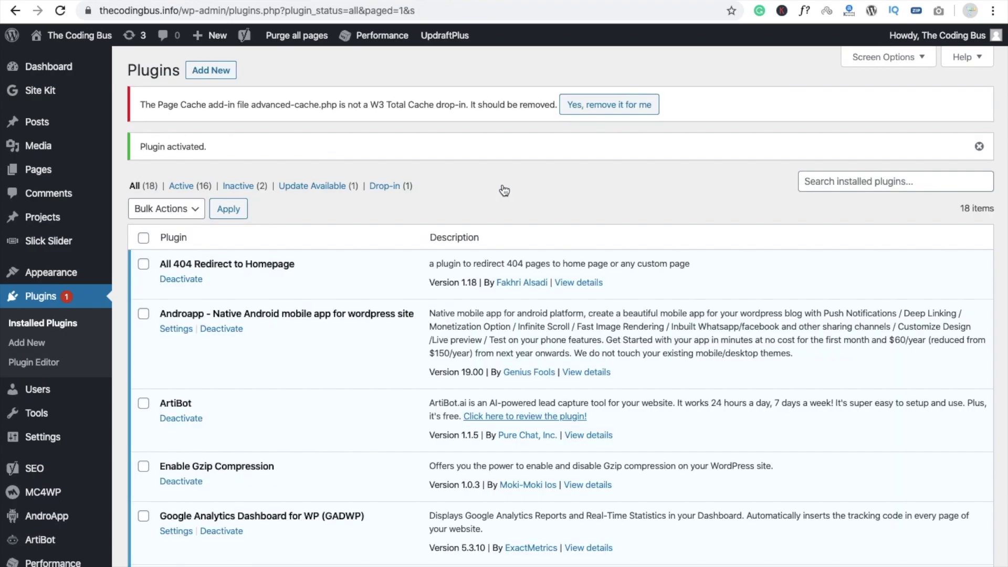
{"action": "scroll", "coordinate": [504, 190], "scroll_direction": "down", "scroll_amount": 7}
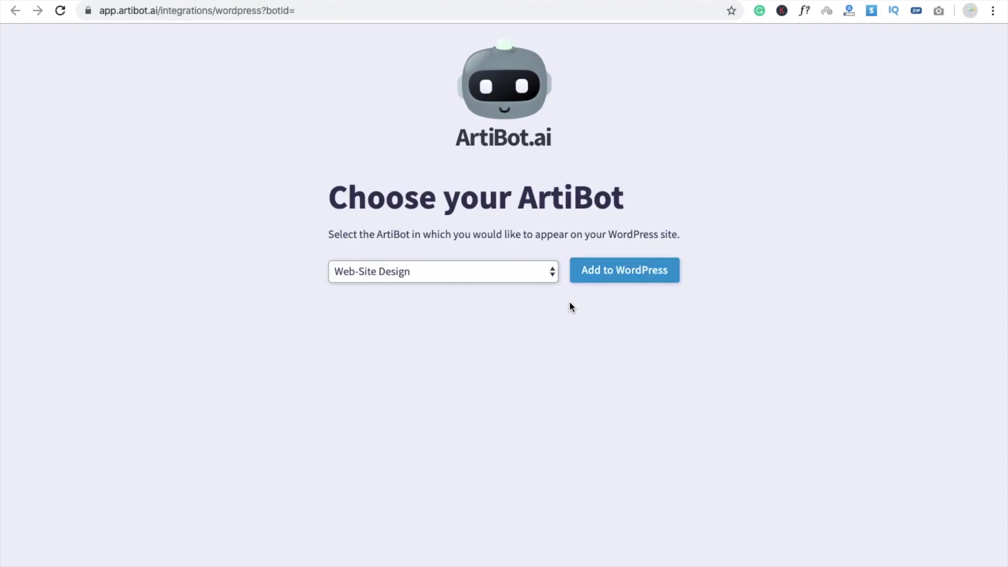
Keep Web-Site Design chosen in the ArtiBot dropdown and add it to WordPress
{"action": "left_click", "coordinate": [496, 274]}
{"action": "left_click", "coordinate": [496, 274]}
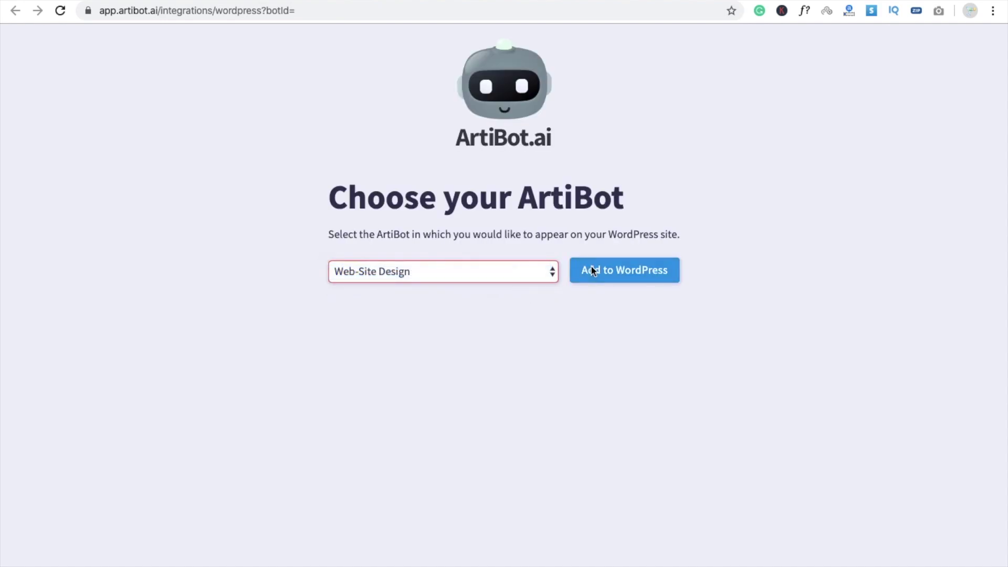
{"action": "left_click", "coordinate": [617, 269]}
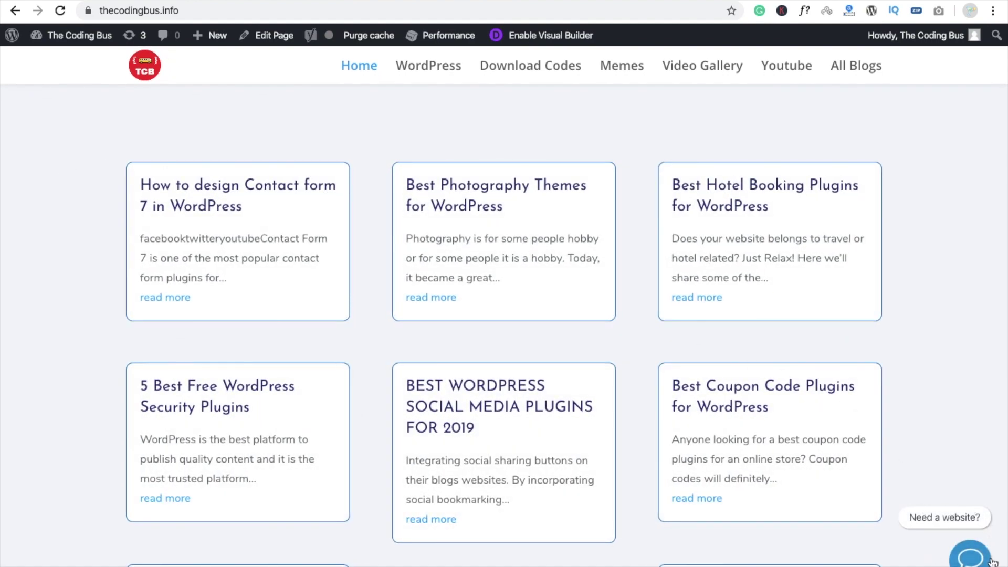
Load the site's address in a new Chrome incognito window as a logged-out visitor
{"action": "left_click", "coordinate": [266, 11]}
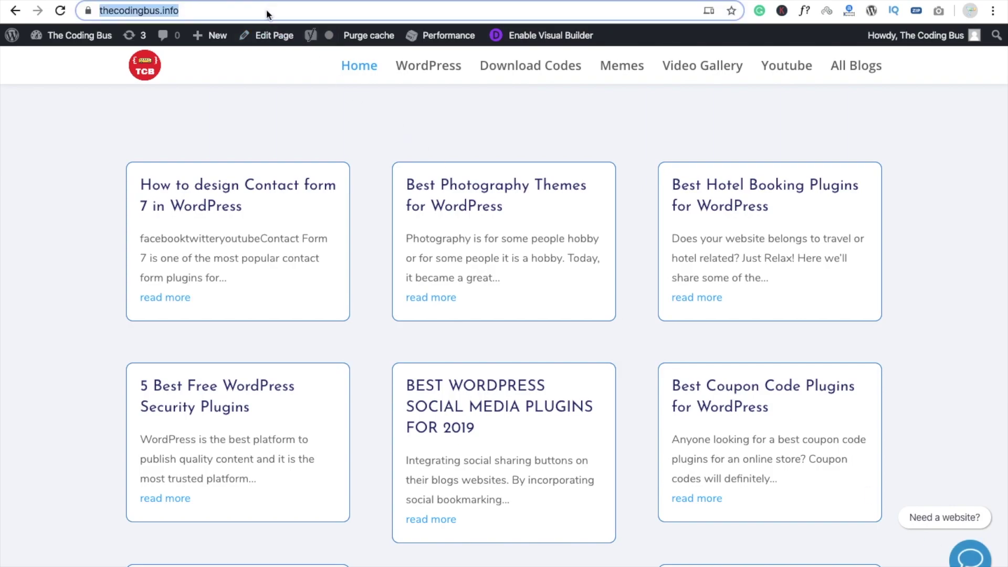
{"action": "key", "text": "ctrl+c"}
{"action": "key", "text": "ctrl+shift+n"}
{"action": "key", "text": "ctrl+v"}
{"action": "key", "text": "Return"}
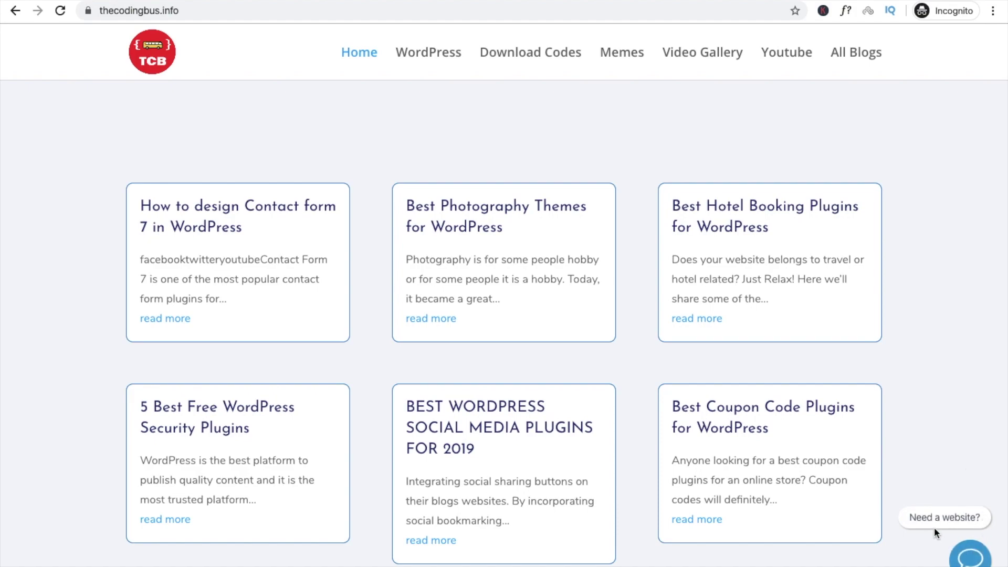
Open the chat widget, answer the website goals with 'design', and choose a project start date
{"action": "left_click", "coordinate": [969, 558]}
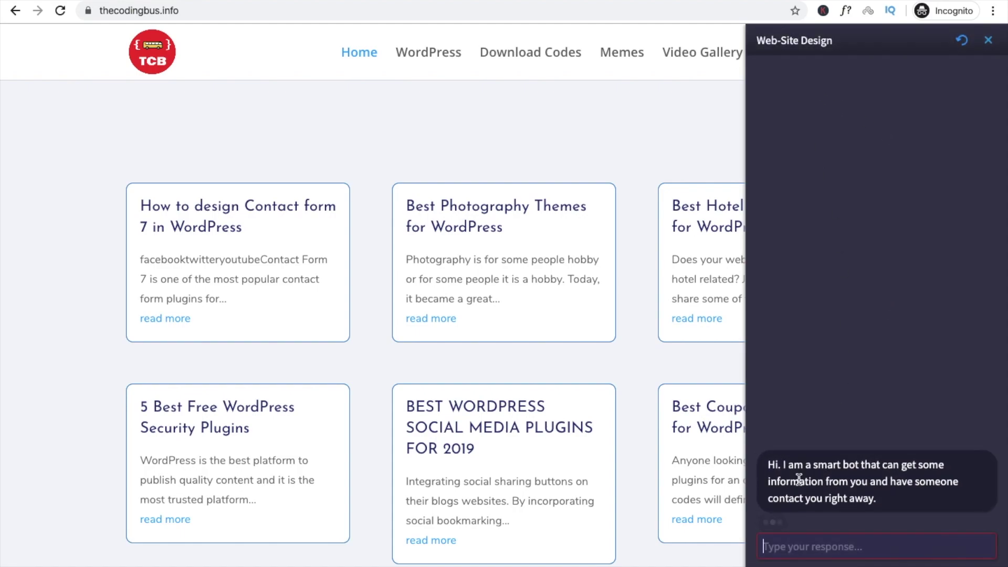
{"action": "type", "text": "design"}
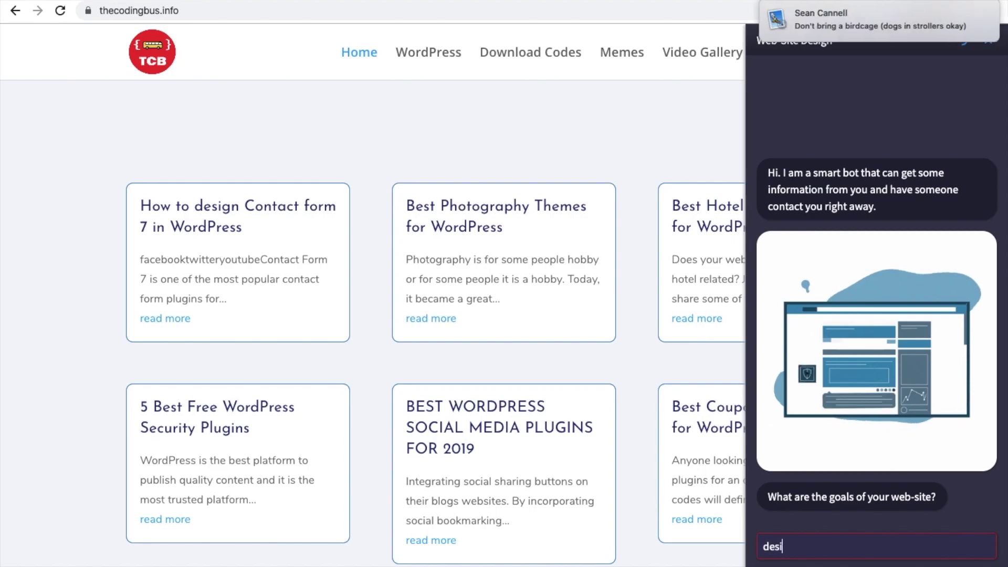
{"action": "key", "text": "Return"}
{"action": "left_click", "coordinate": [852, 371]}
{"action": "left_click", "coordinate": [823, 542]}
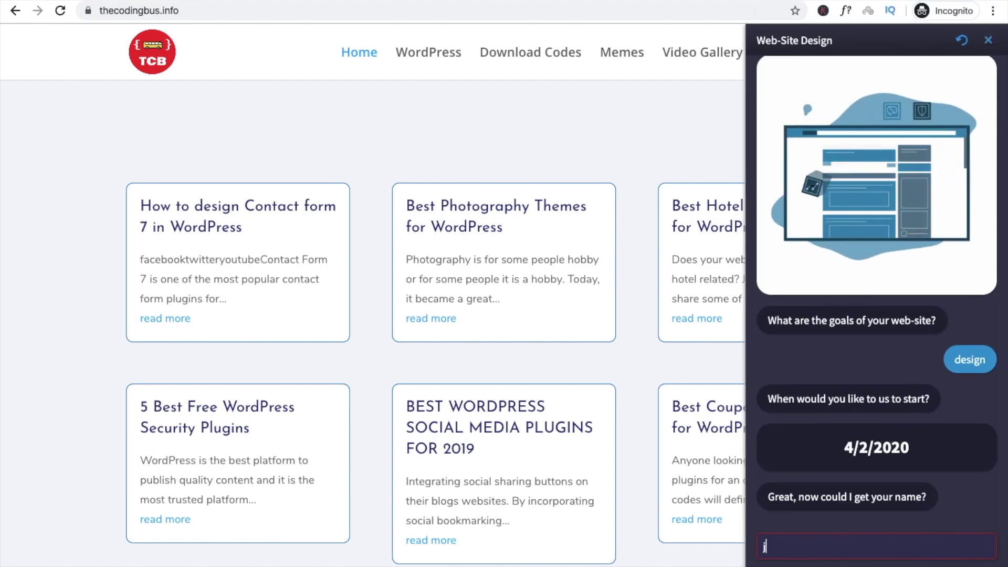
Answer the bot with a visitor name, e-mail and phone number, then return to the logged-in window
{"action": "type", "text": "jam"}
{"action": "key", "text": "Return"}
{"action": "key", "text": "Return"}
{"action": "type", "text": "888888888"}
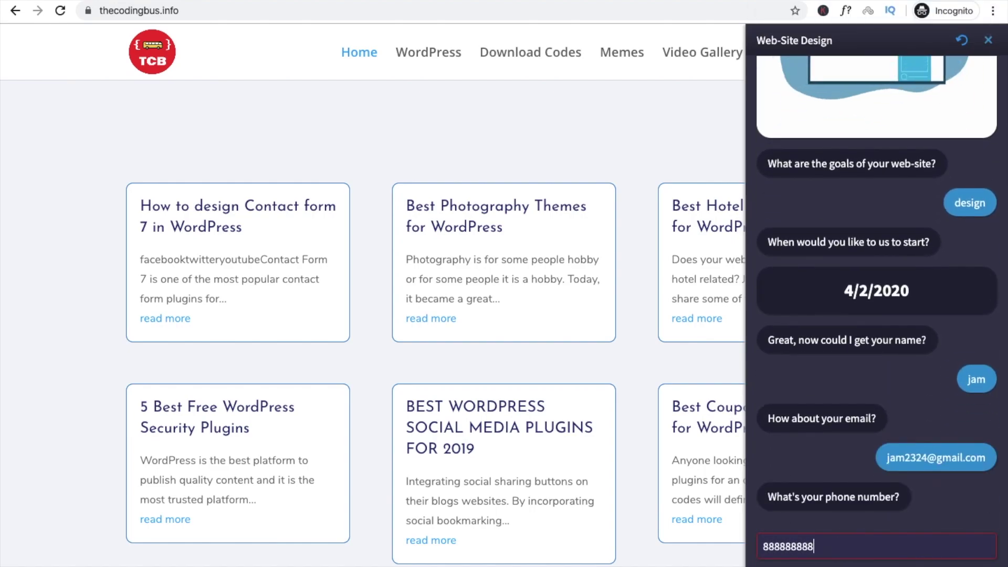
{"action": "key", "text": "Return"}
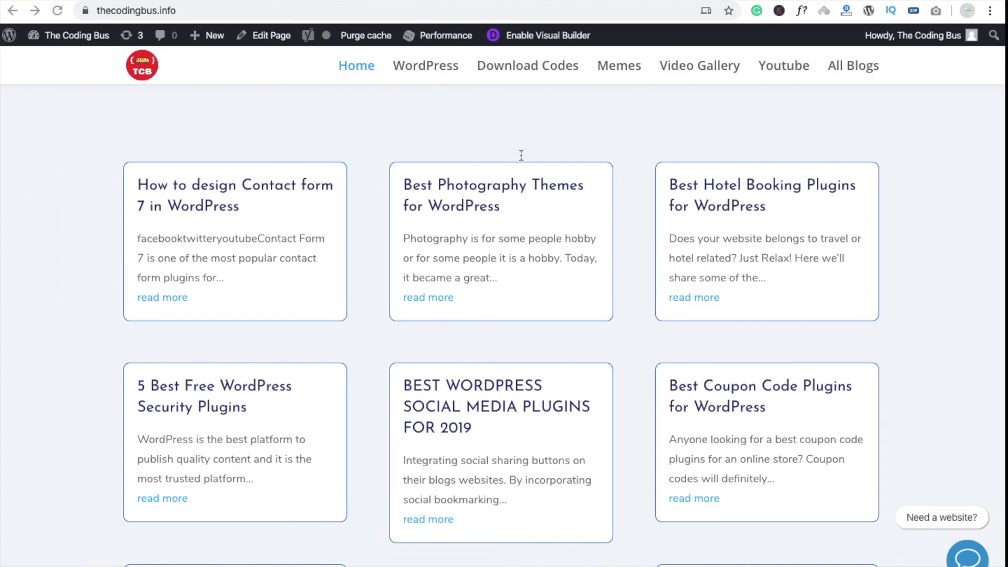
{"action": "key", "text": "super+l"}
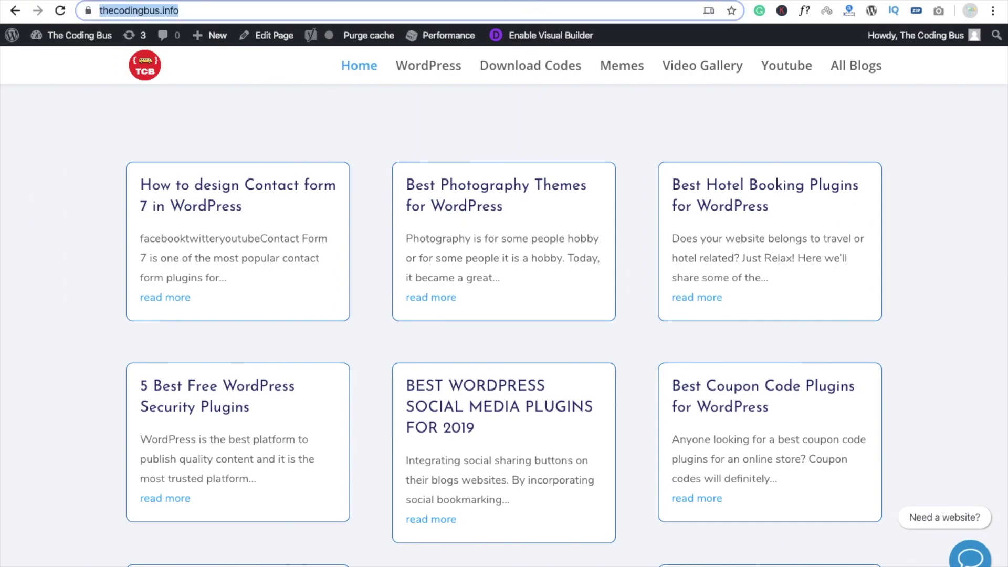